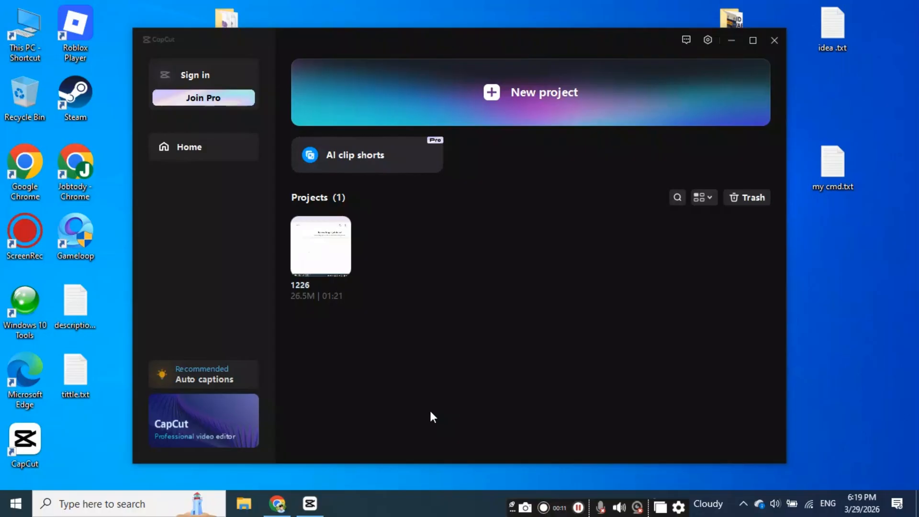
# - Start a new project and look through its audio, text, effects and transitions libraries
pyautogui.click(434, 411)
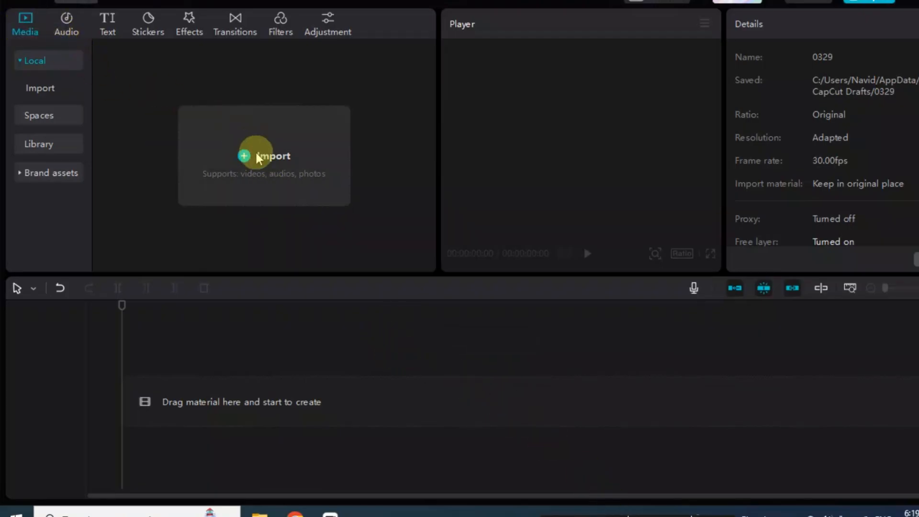
pyautogui.click(71, 25)
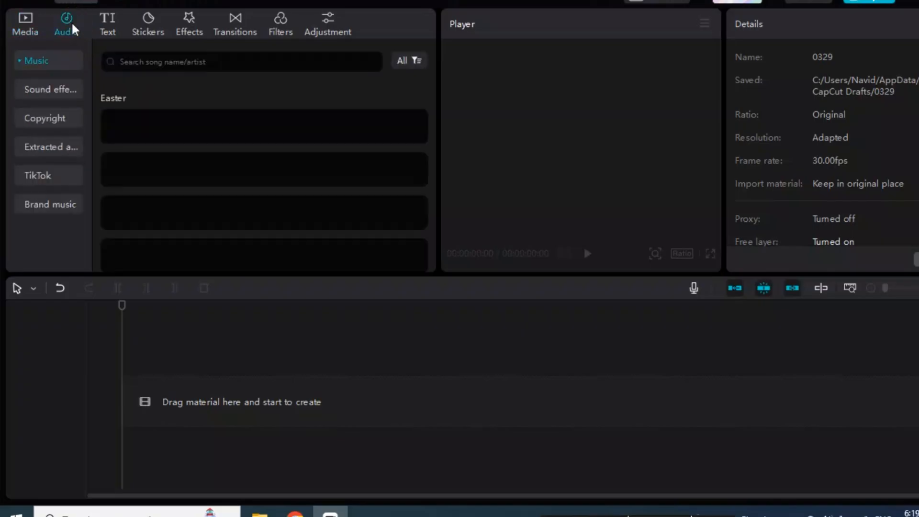
pyautogui.click(107, 17)
pyautogui.click(190, 30)
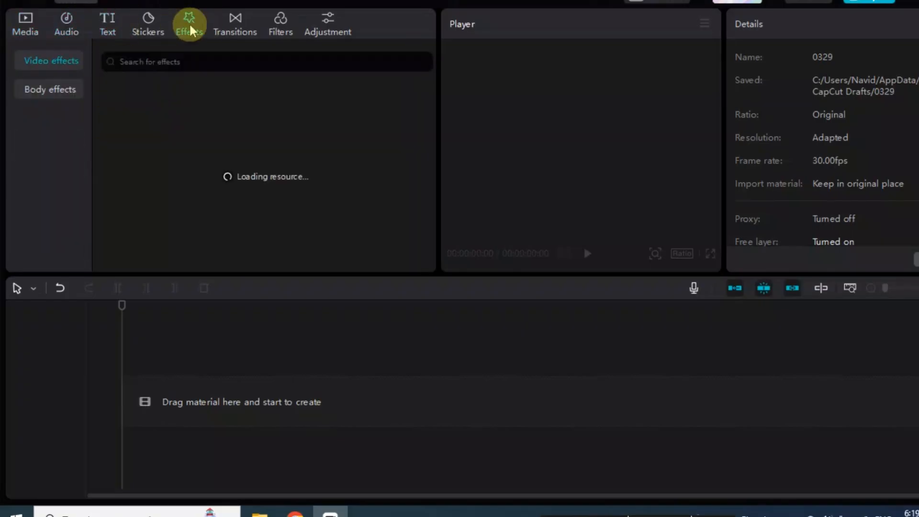
pyautogui.click(229, 30)
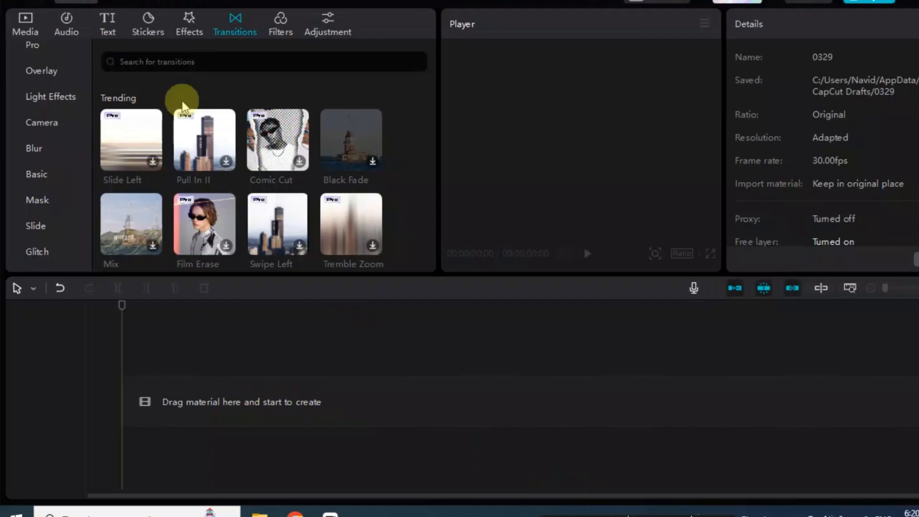
# - Import the video 1942.mp4 into the project and place it at the start of the timeline
pyautogui.click(19, 20)
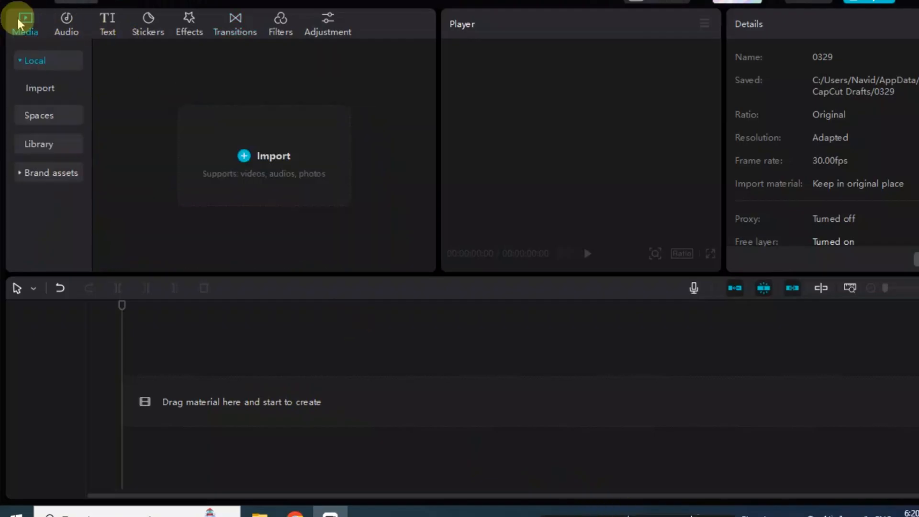
pyautogui.click(252, 145)
pyautogui.doubleClick(253, 112)
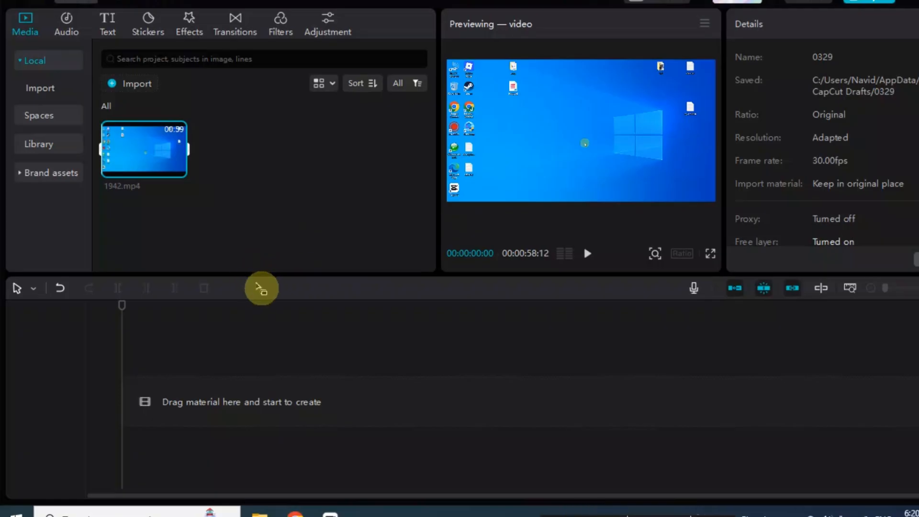
pyautogui.moveTo(161, 193); pyautogui.dragTo(170, 389)
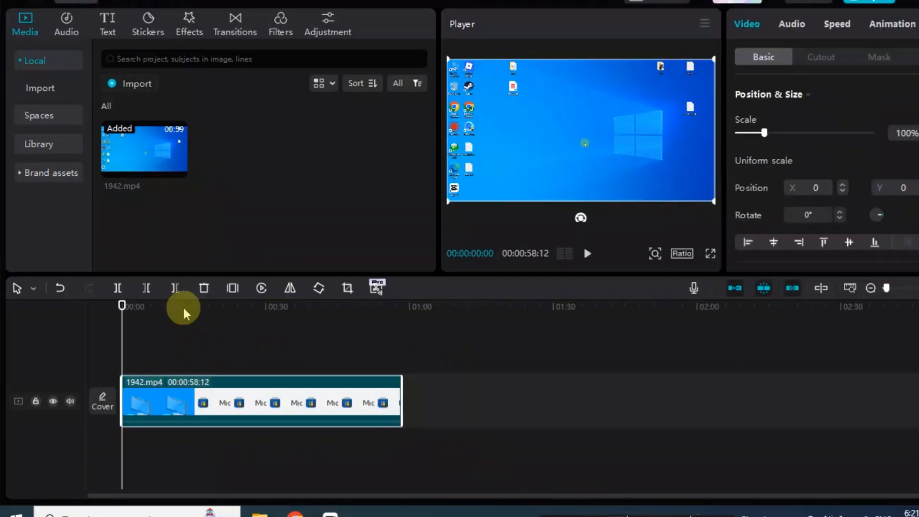
# - Split the video clip at 00:00:19:01 and again at 00:00:26:12 to isolate a short middle section
pyautogui.moveTo(184, 304); pyautogui.dragTo(252, 318)
pyautogui.hotkey('ctrl', 'b')
pyautogui.click(251, 316)
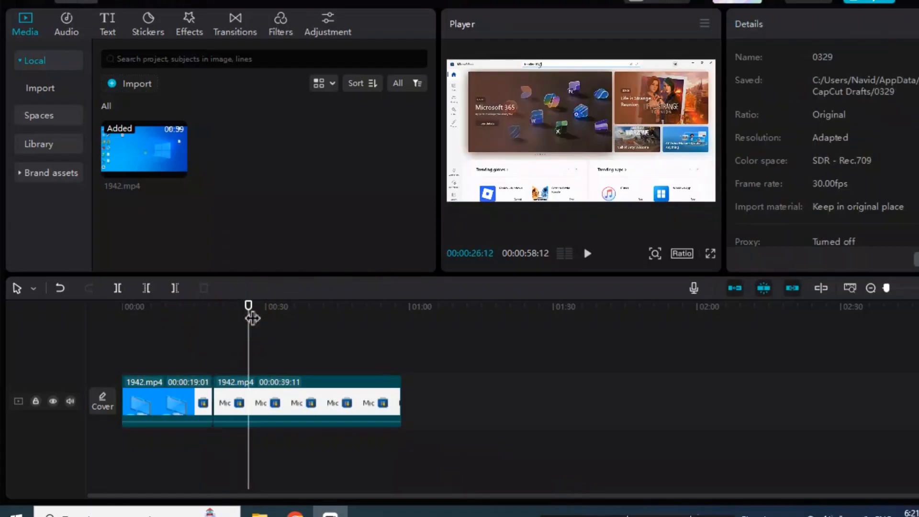
pyautogui.click(282, 390)
pyautogui.hotkey('ctrl', 'b')
# - Delete the short middle section of the split video from the timeline
pyautogui.click(239, 400)
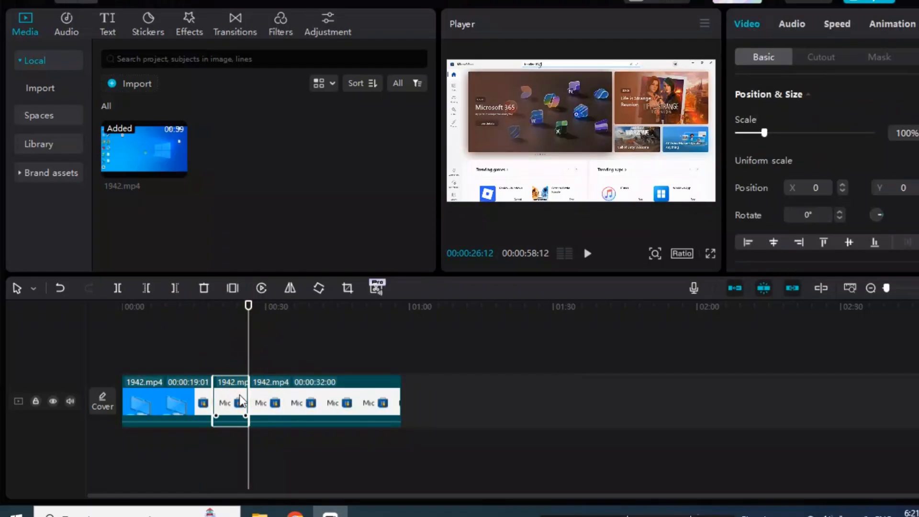
pyautogui.rightClick(242, 397)
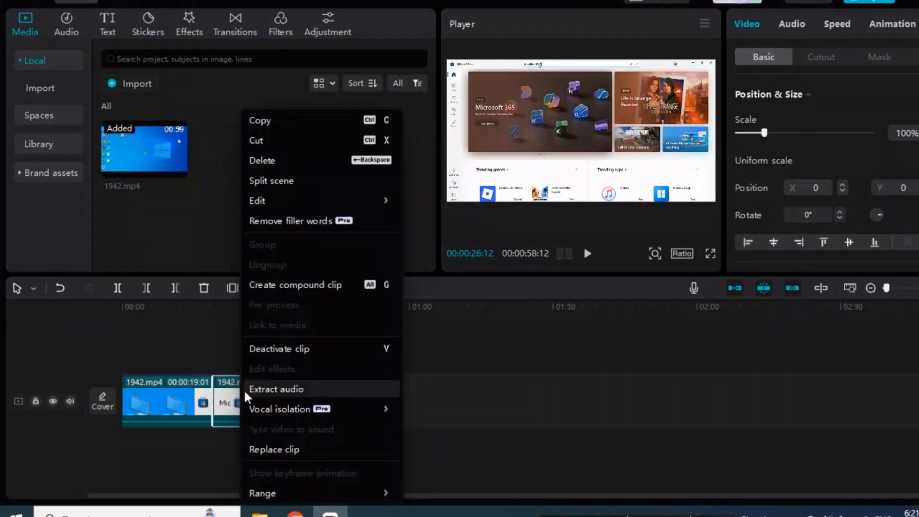
pyautogui.click(282, 161)
pyautogui.click(617, 515)
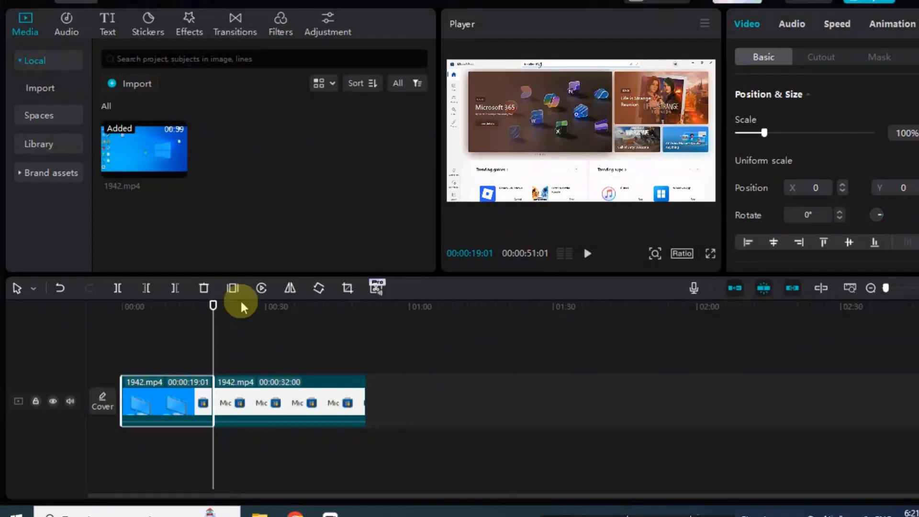
# - Add the Black Fade transition at the cut between the two remaining clips
pyautogui.click(237, 19)
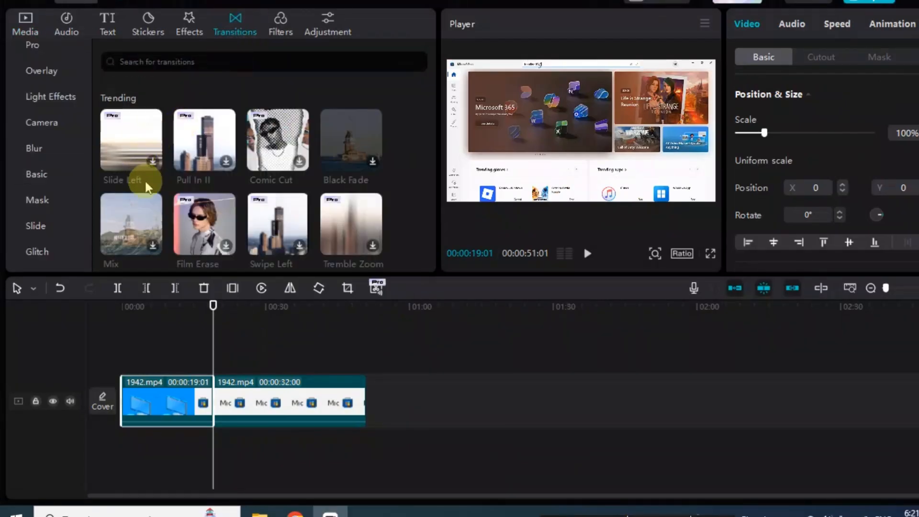
pyautogui.click(364, 149)
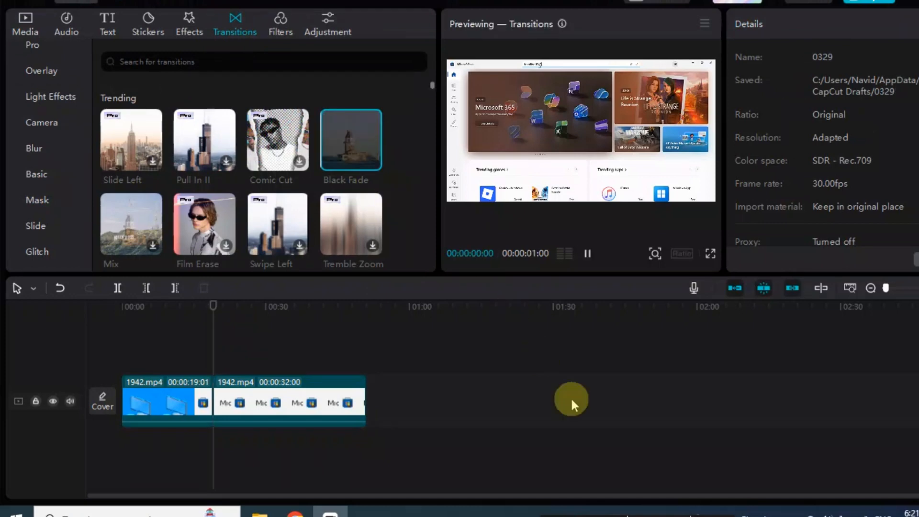
pyautogui.click(373, 167)
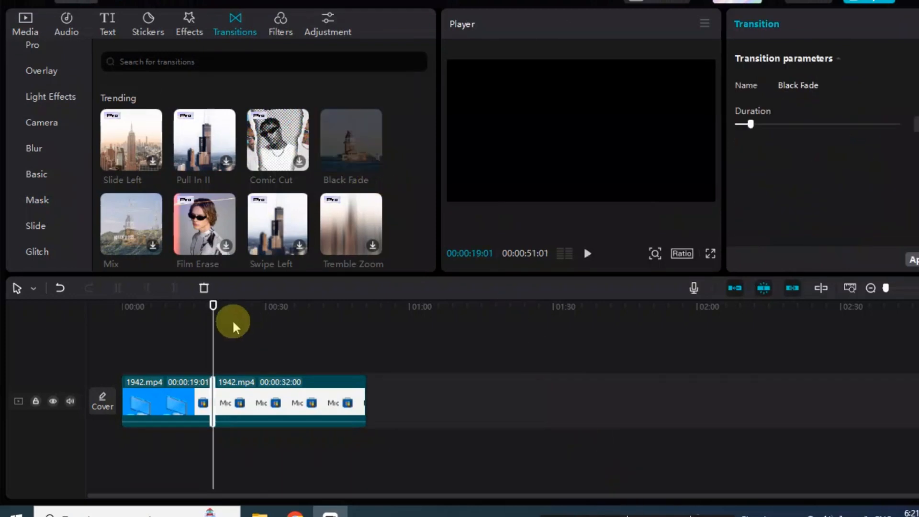
# - Play the timeline from just before the cut to preview the transition
pyautogui.moveTo(215, 326); pyautogui.dragTo(206, 311)
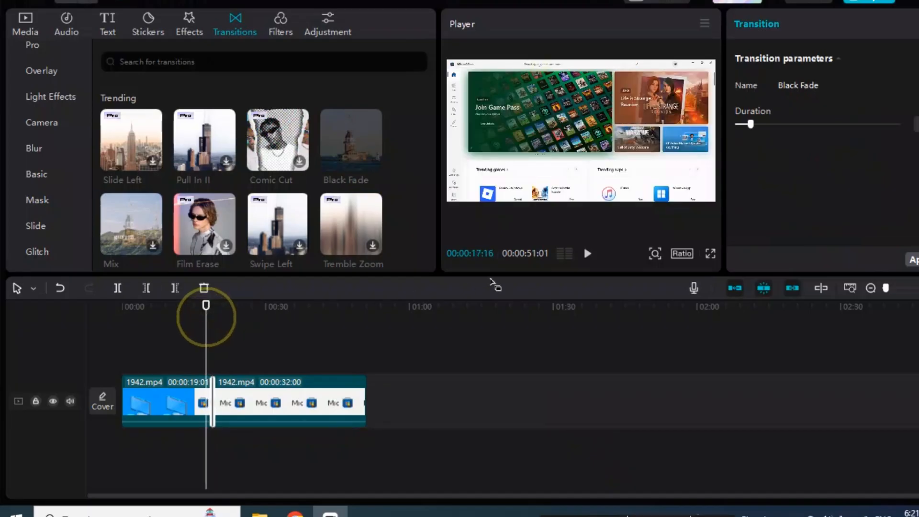
pyautogui.click(596, 259)
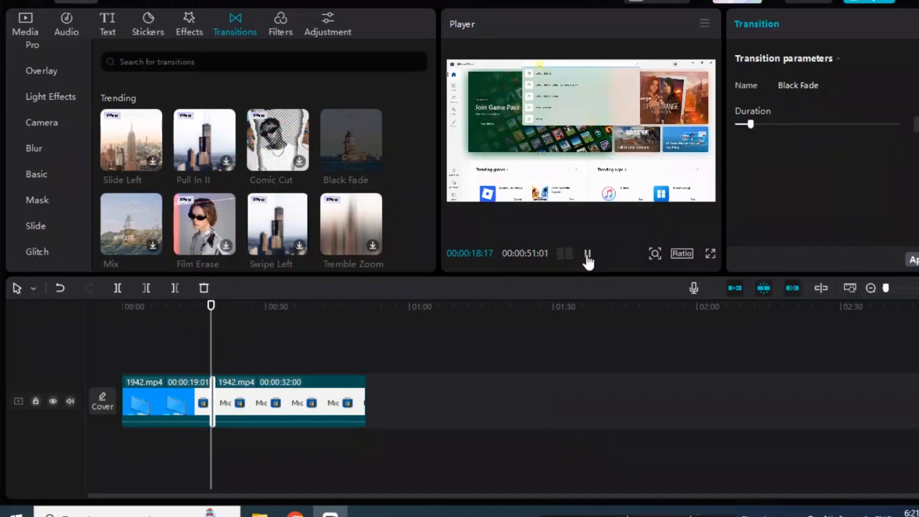
pyautogui.click(588, 257)
# - Add a default text clip at the playhead with the wording "subscribe"
pyautogui.click(108, 22)
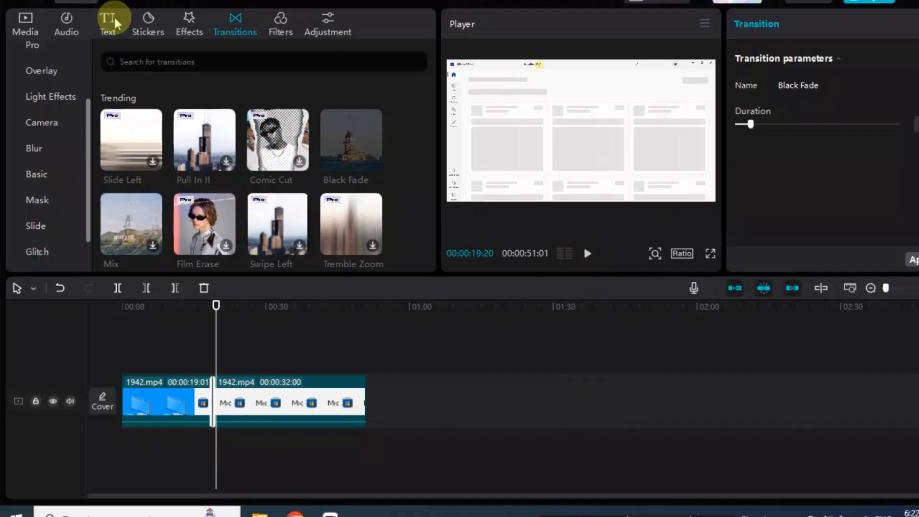
pyautogui.click(152, 117)
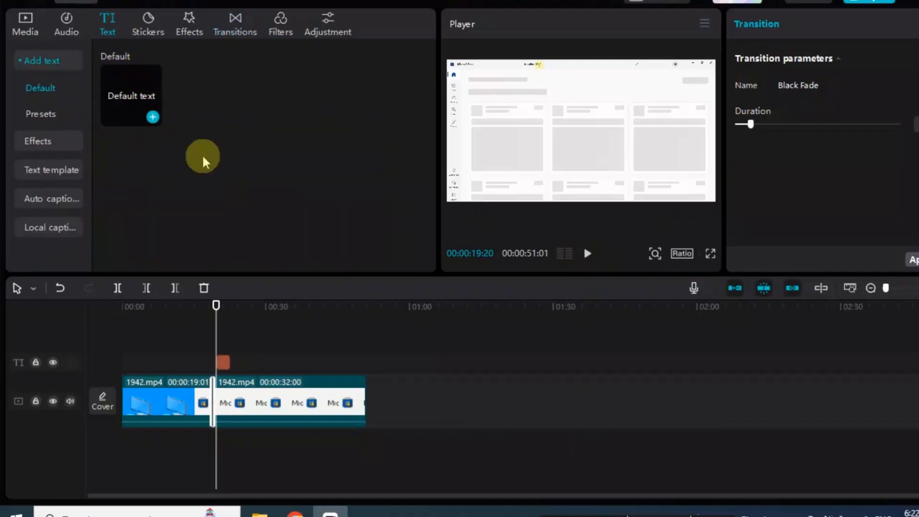
pyautogui.tripleClick(762, 91)
pyautogui.write('subscribe')
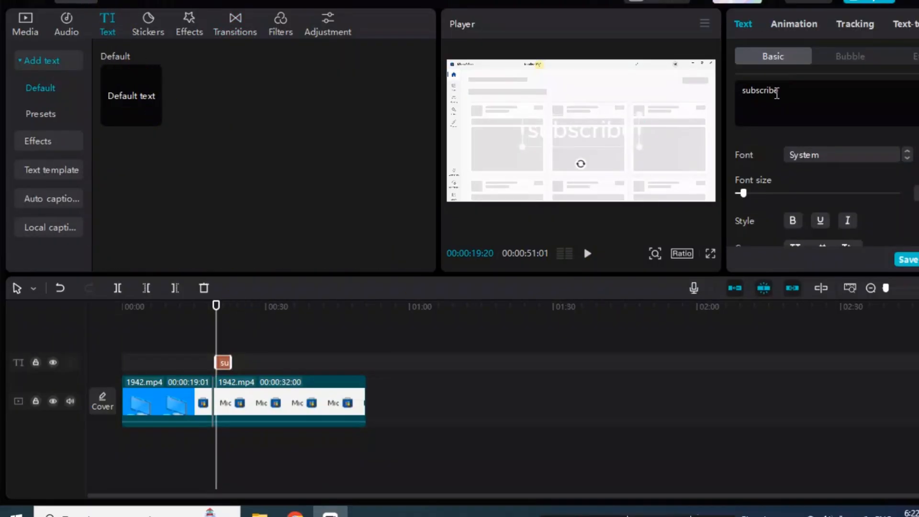
pyautogui.click(778, 92)
# - Apply the preset style with white letters and a black outline to the subscribe text
pyautogui.click(828, 152)
pyautogui.scroll(-5, 826, 152)
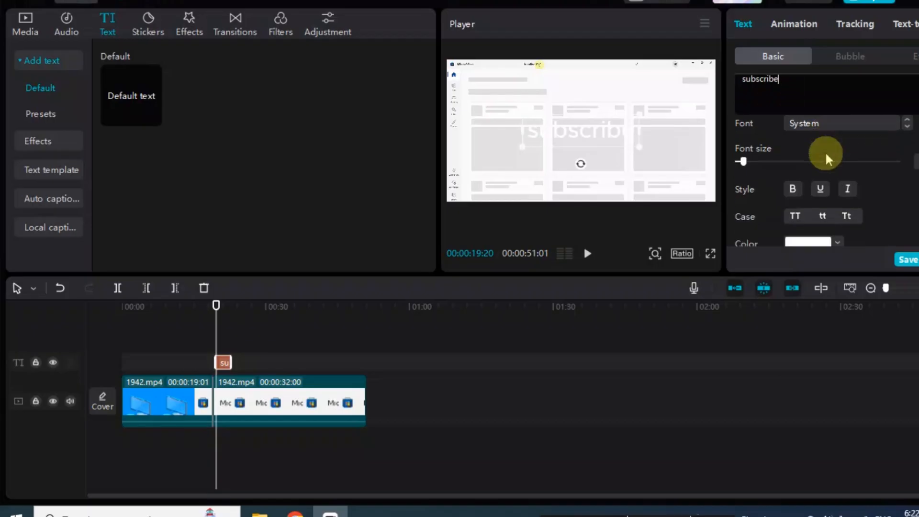
pyautogui.scroll(-1, 810, 197)
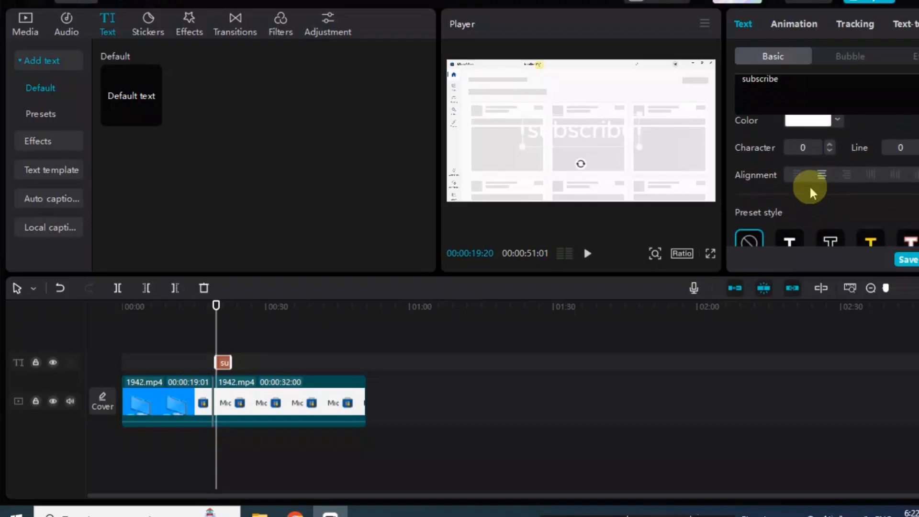
pyautogui.click(790, 235)
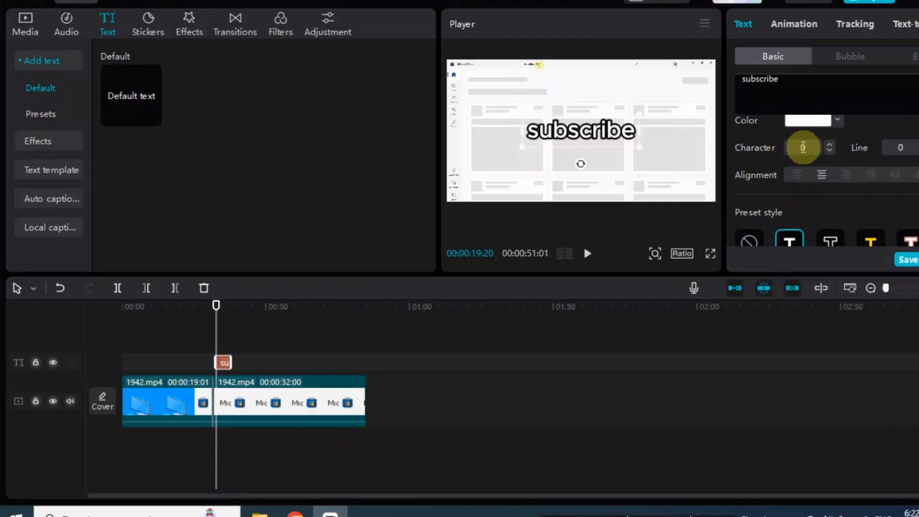
pyautogui.scroll(2, 809, 144)
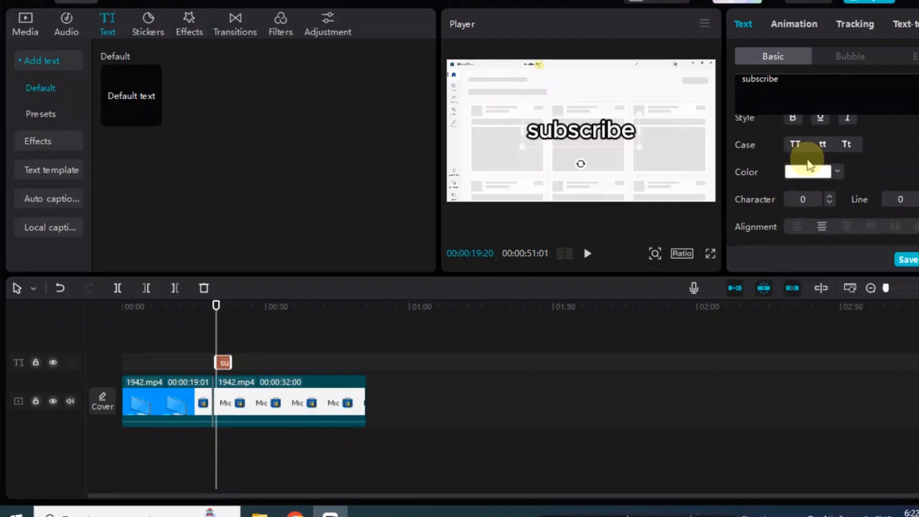
pyautogui.scroll(-2, 808, 163)
pyautogui.click(809, 167)
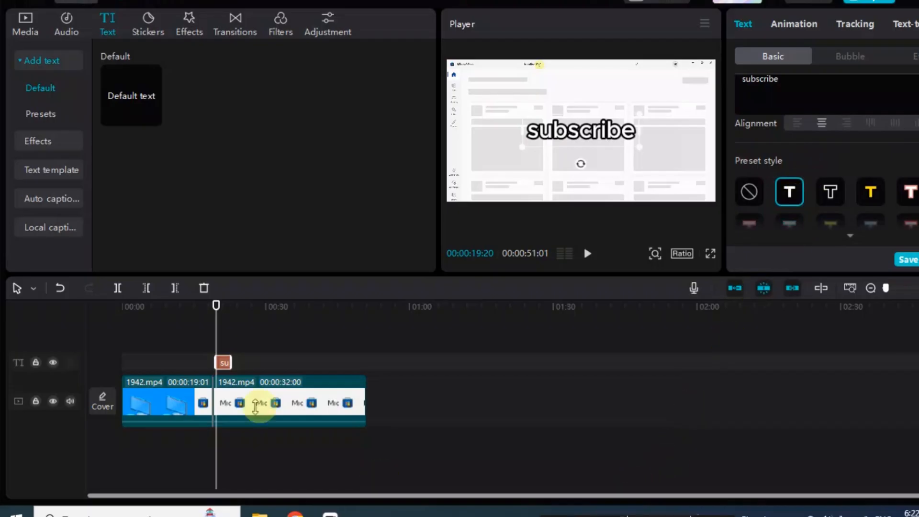
pyautogui.click(71, 29)
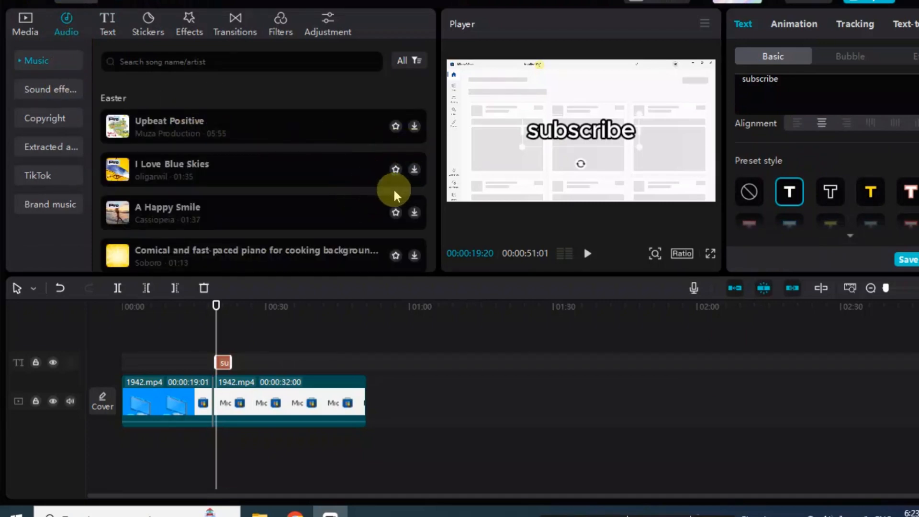
pyautogui.scroll(-1, 406, 217)
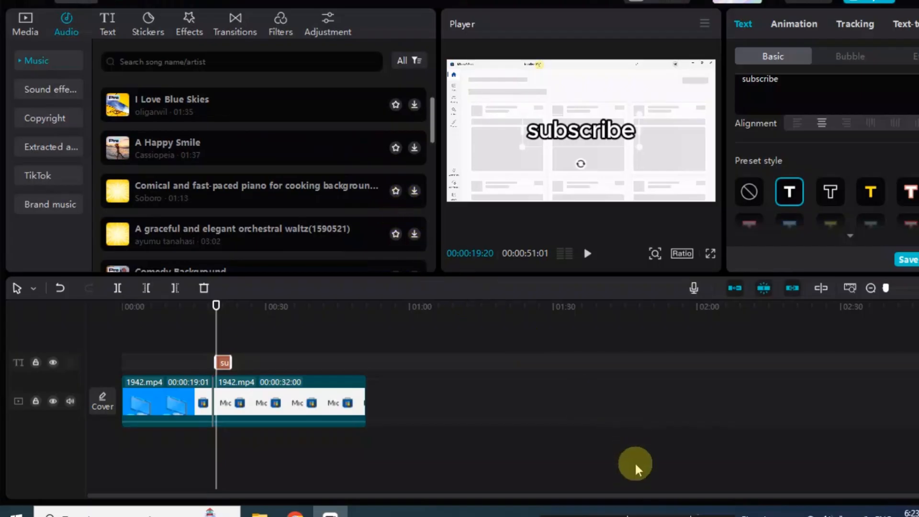
# - Add the trending Blur video effect above the subscribe text at the playhead and preview it in playback
pyautogui.click(193, 18)
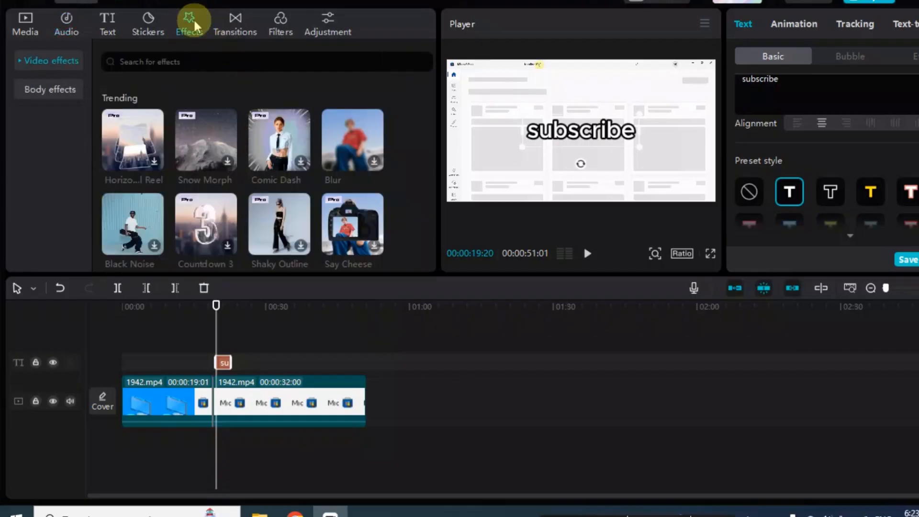
pyautogui.click(363, 140)
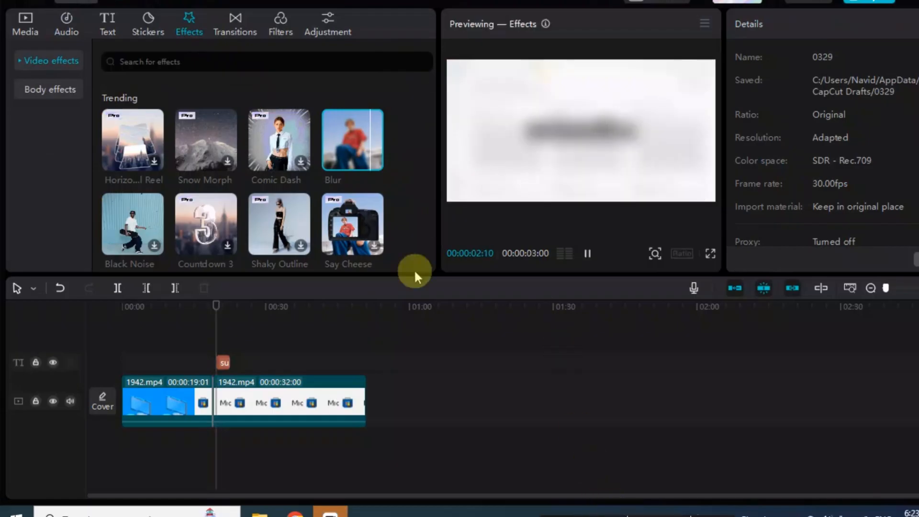
pyautogui.click(374, 162)
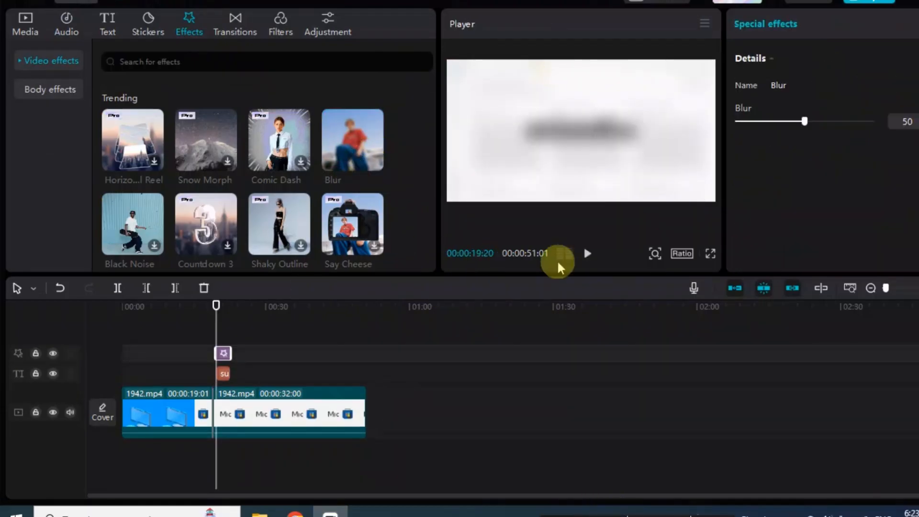
pyautogui.click(589, 258)
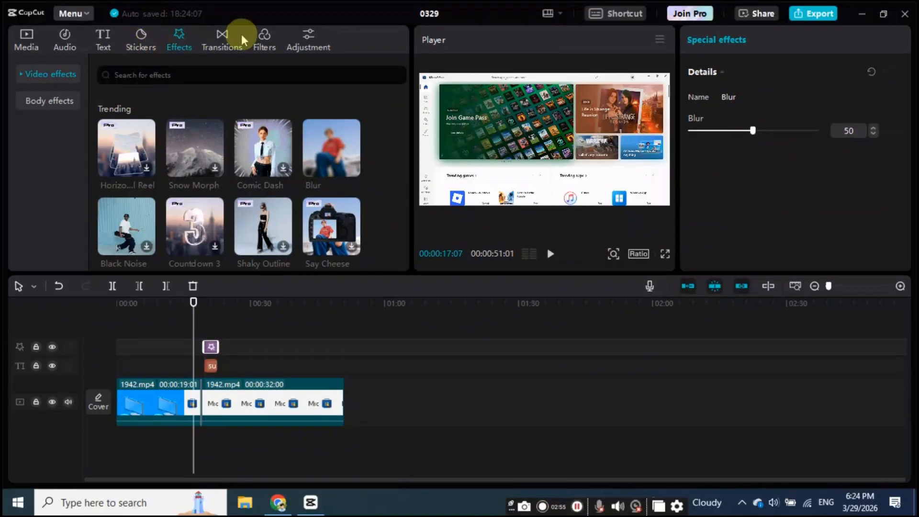
# - Raise the brightness adjustment of the first video clip to 21
pyautogui.click(264, 40)
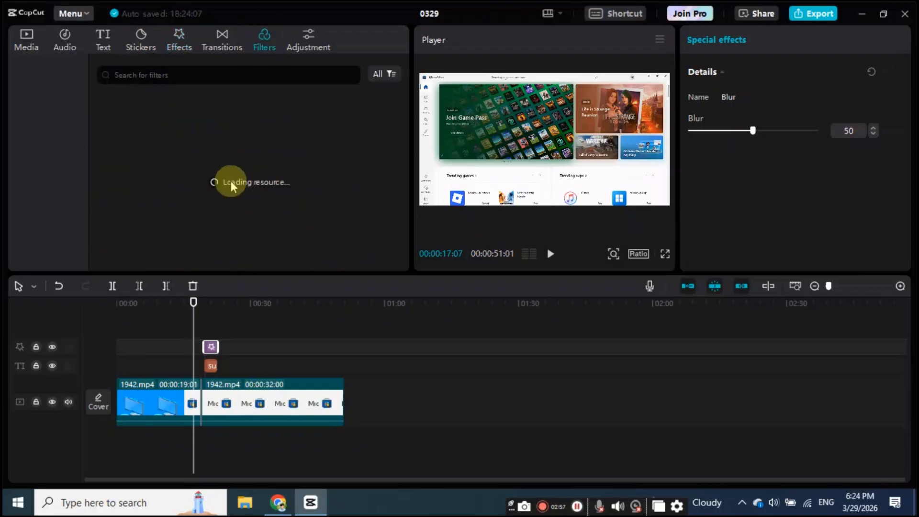
pyautogui.click(189, 405)
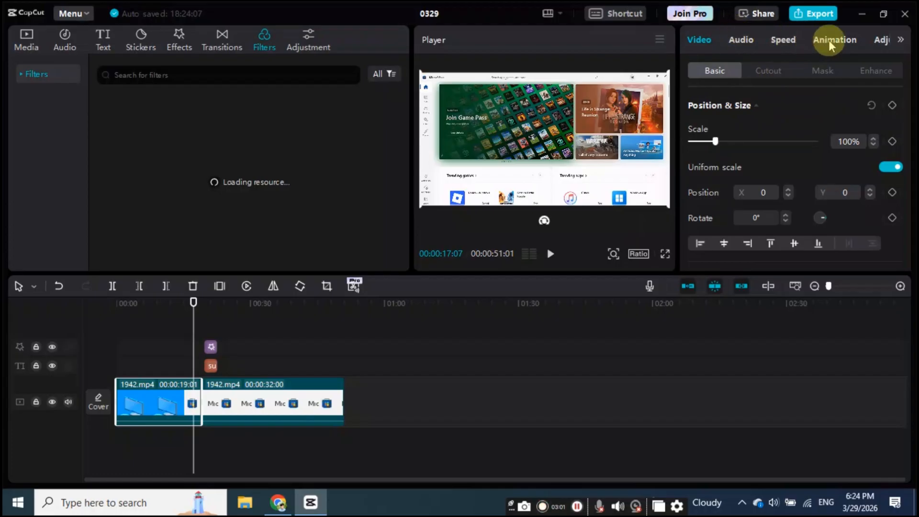
pyautogui.click(881, 40)
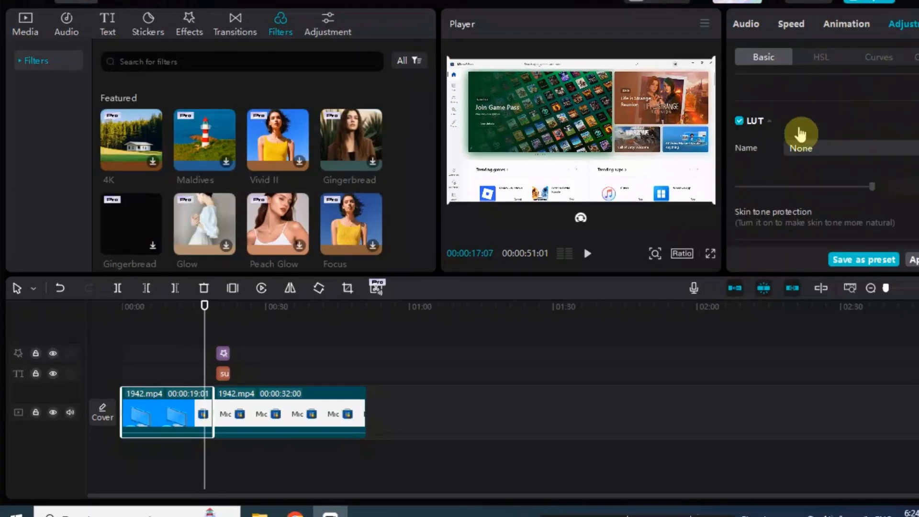
pyautogui.scroll(-3, 798, 128)
pyautogui.scroll(-3, 798, 128)
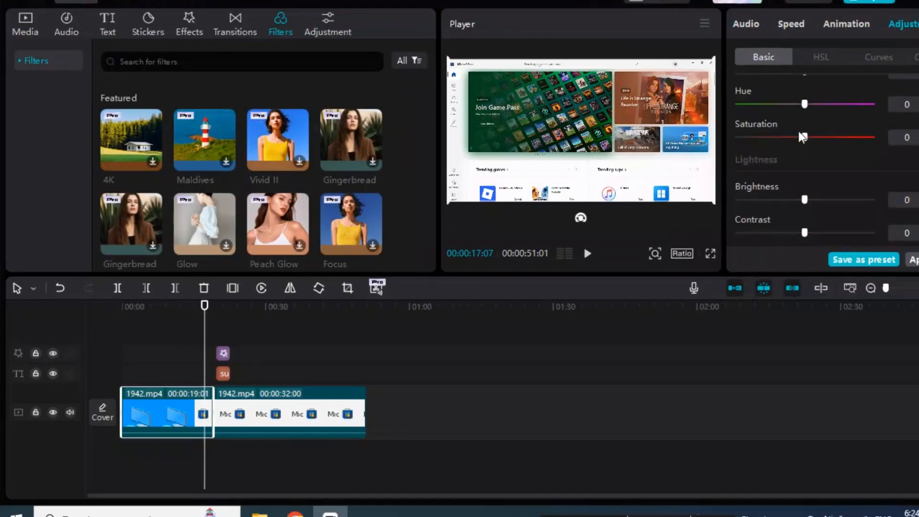
pyautogui.scroll(1, 799, 131)
pyautogui.moveTo(804, 236); pyautogui.dragTo(832, 234)
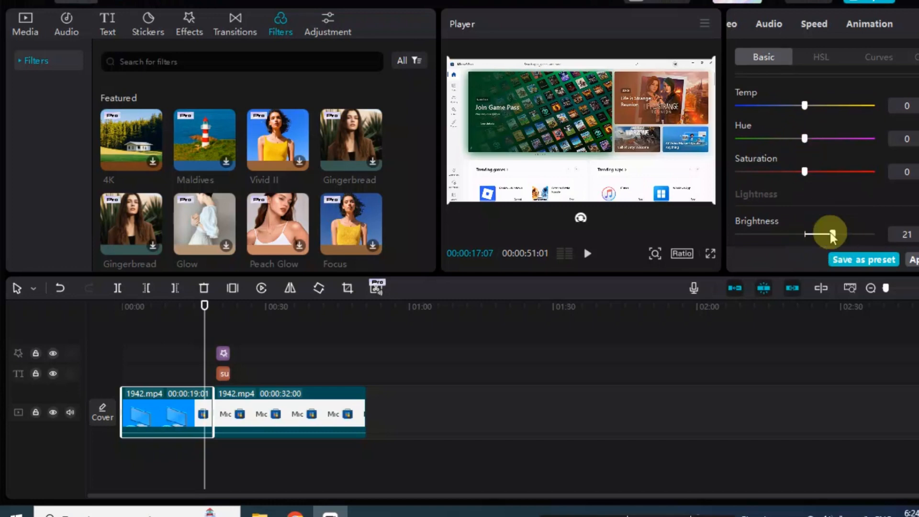
pyautogui.scroll(-1, 820, 196)
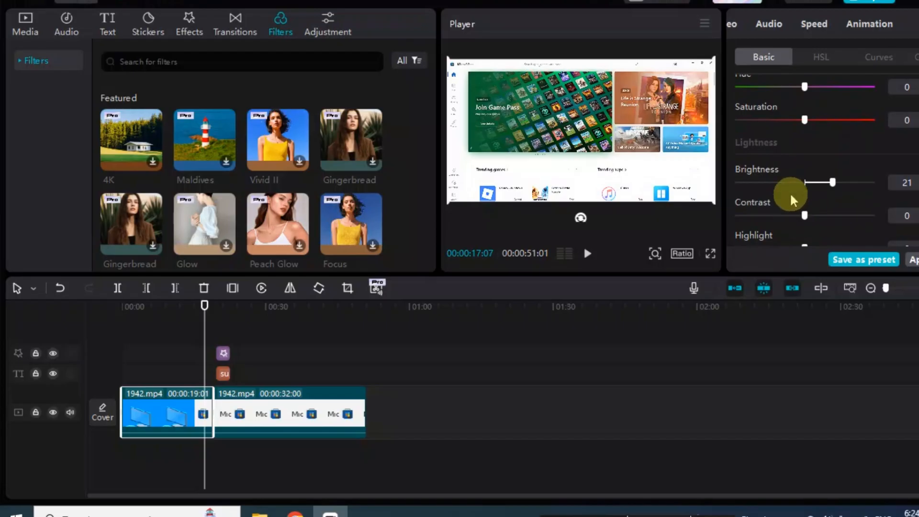
pyautogui.scroll(-1, 790, 192)
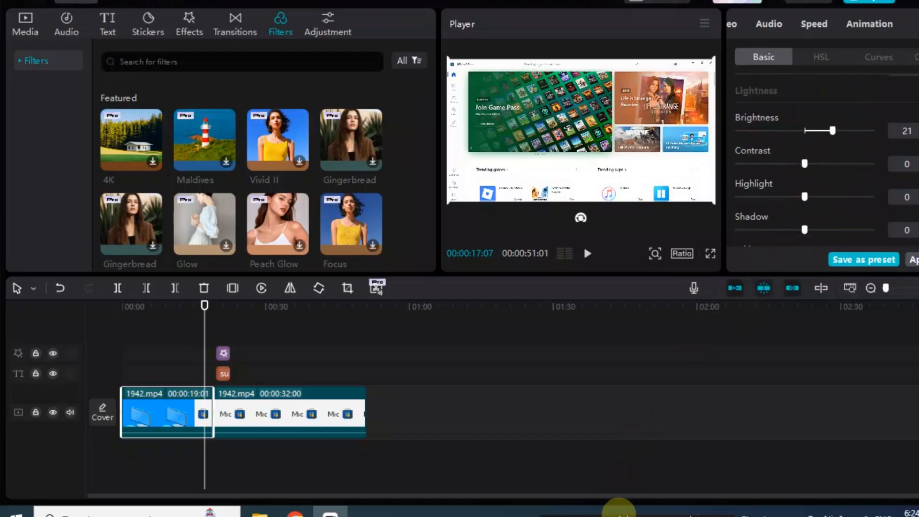
# - Import 2011.mp4 into the project and place it on a new video track above the main clips, starting at about 30 seconds
pyautogui.click(34, 25)
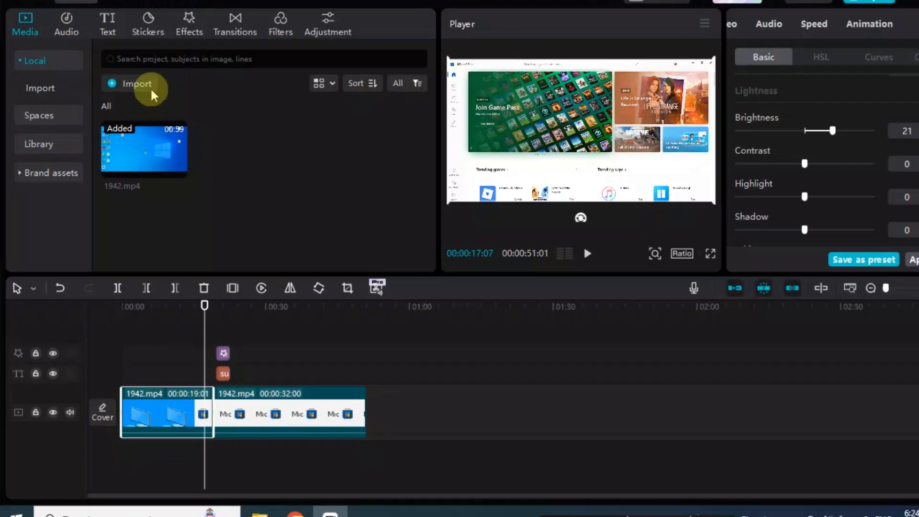
pyautogui.click(150, 87)
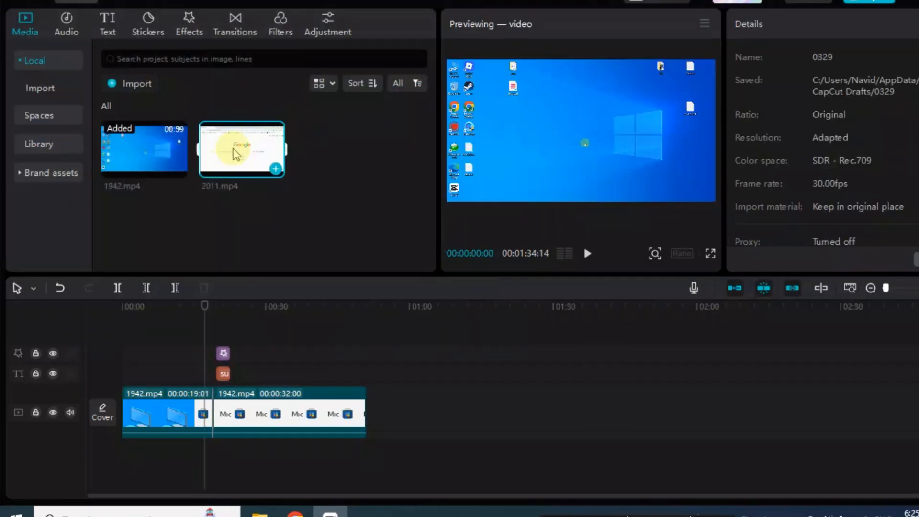
pyautogui.moveTo(241, 149); pyautogui.dragTo(266, 376)
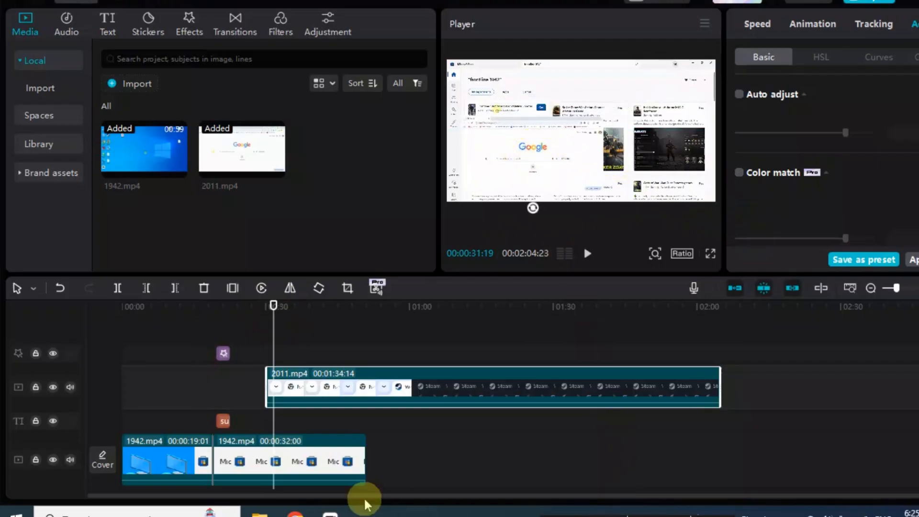
# - Set the speed of the second 1942.mp4 clip to 1.4x
pyautogui.click(319, 465)
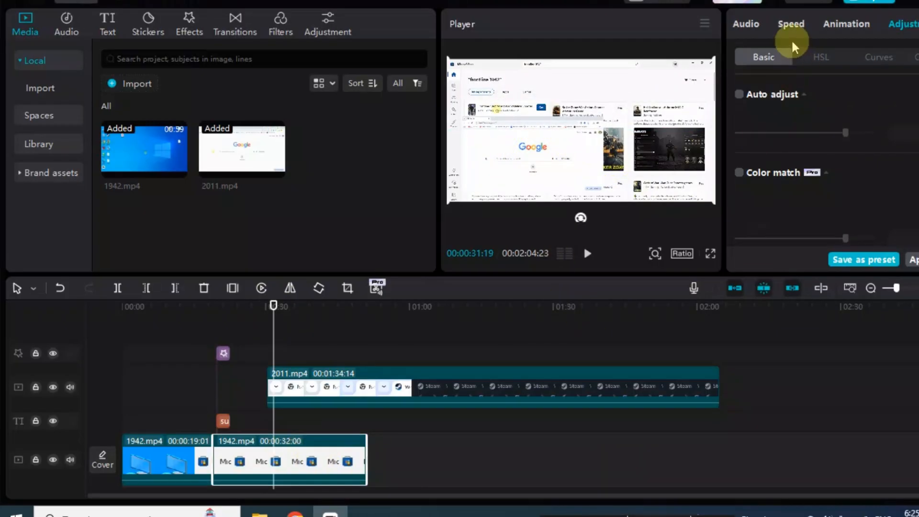
pyautogui.click(790, 27)
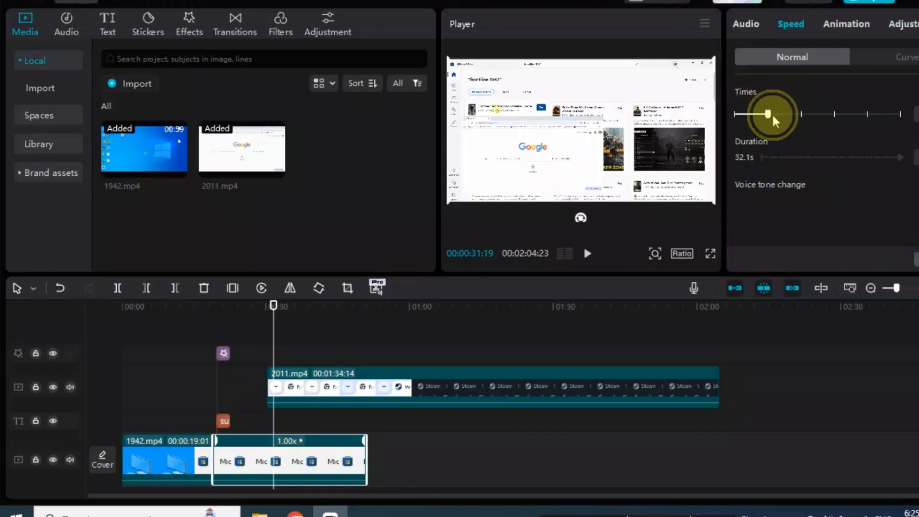
pyautogui.moveTo(773, 115); pyautogui.dragTo(782, 116)
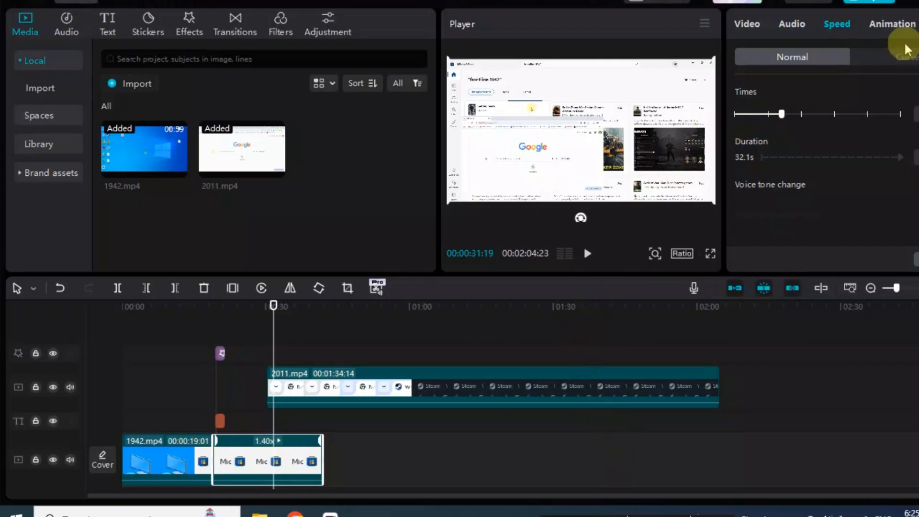
pyautogui.click(893, 24)
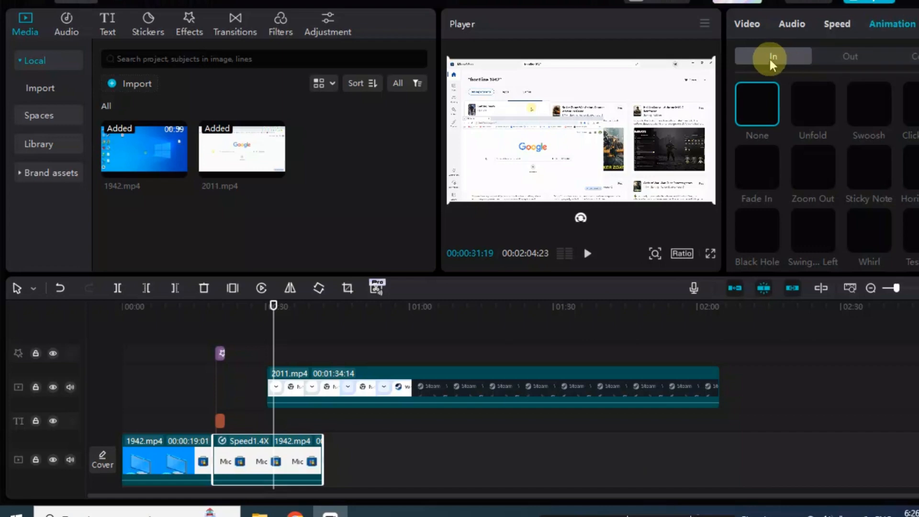
pyautogui.click(851, 58)
pyautogui.click(901, 58)
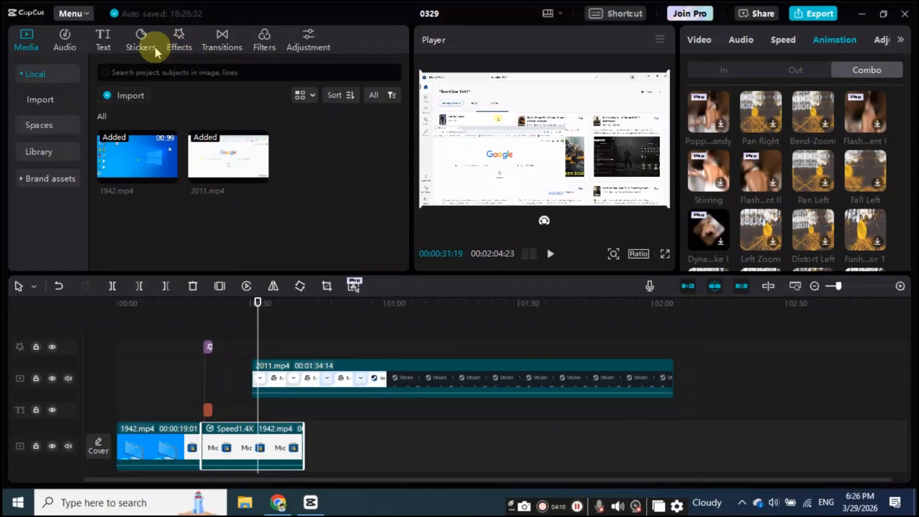
pyautogui.click(143, 48)
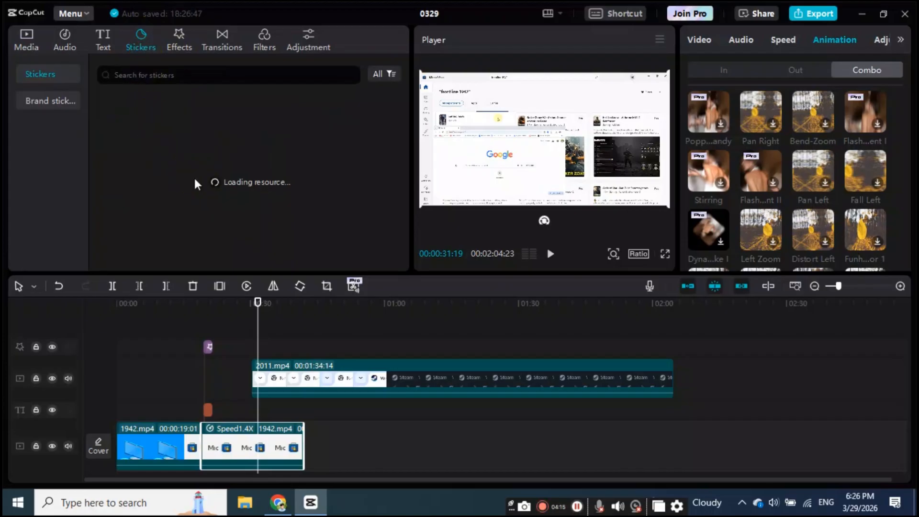
pyautogui.click(258, 376)
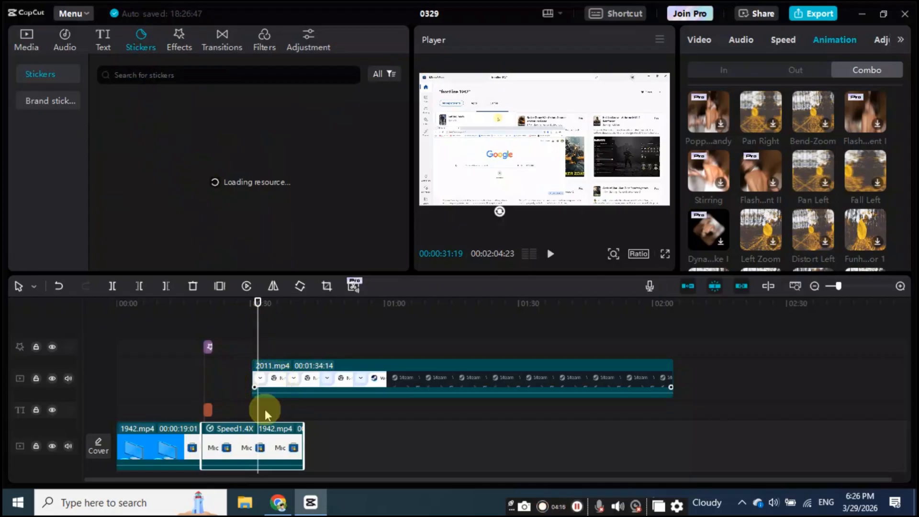
# - Animate a zoom-in on the second 1942.mp4 clip with position and size keyframes starting at 00:00:31:19, and preview it in playback
pyautogui.click(259, 458)
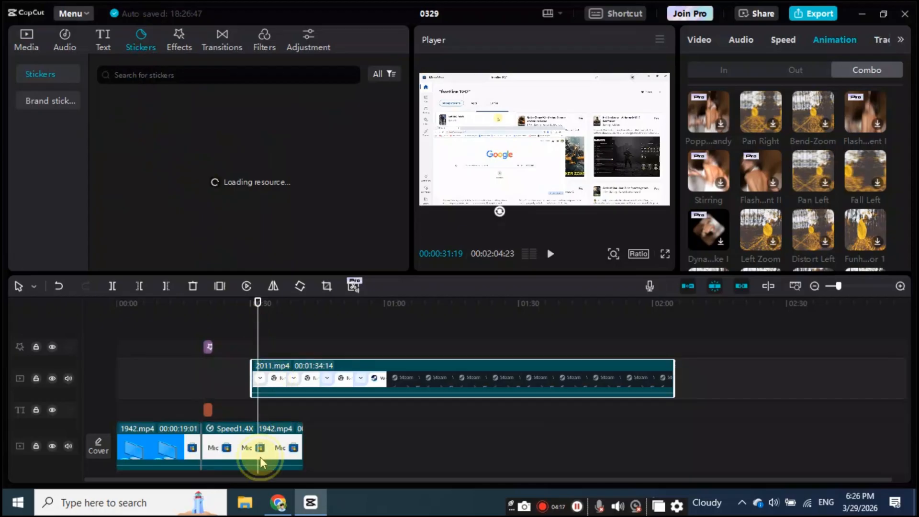
pyautogui.click(703, 42)
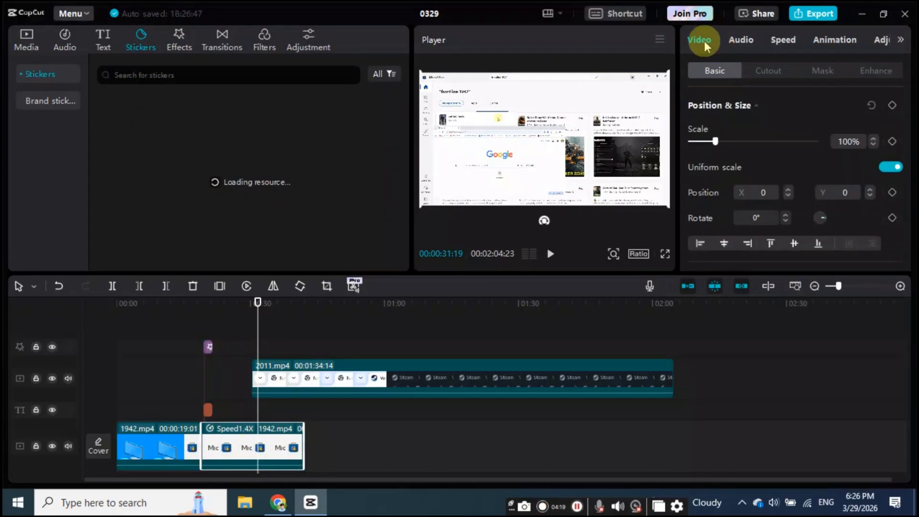
pyautogui.click(893, 143)
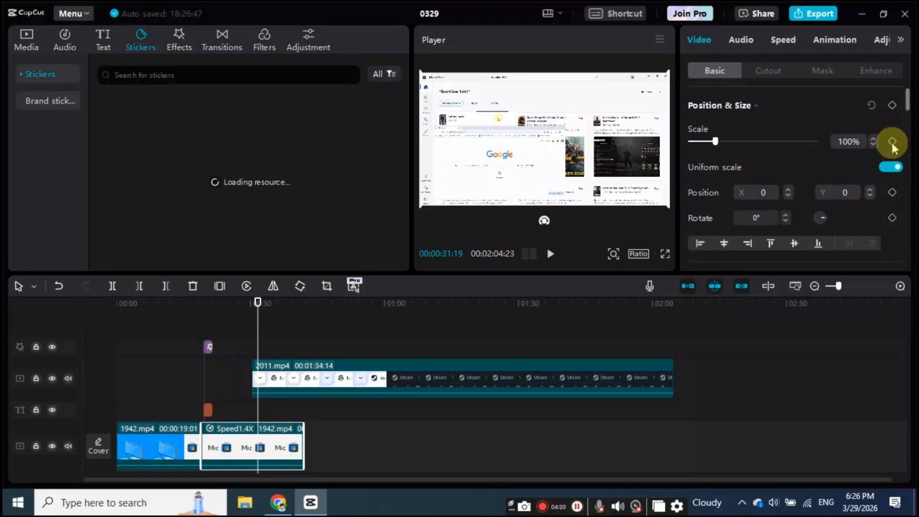
pyautogui.click(893, 106)
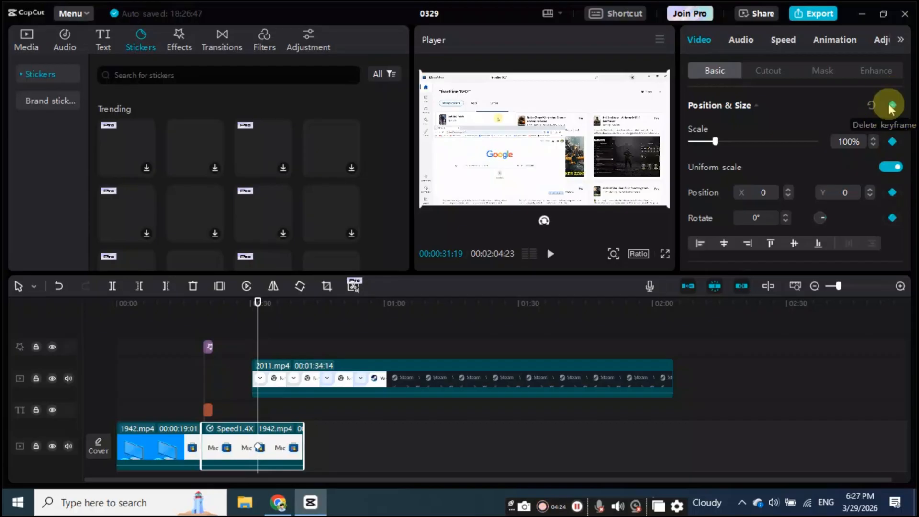
pyautogui.moveTo(256, 309)
pyautogui.mouseDown()
pyautogui.moveTo(293, 309)
pyautogui.moveTo(252, 307)
pyautogui.mouseUp()
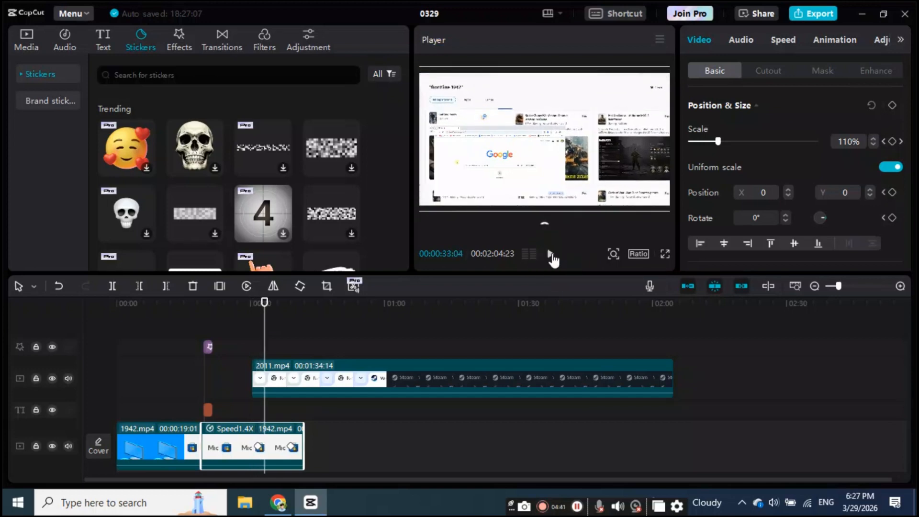
pyautogui.click(550, 259)
# - Export the project as an mp4 video at 4K resolution
pyautogui.click(805, 24)
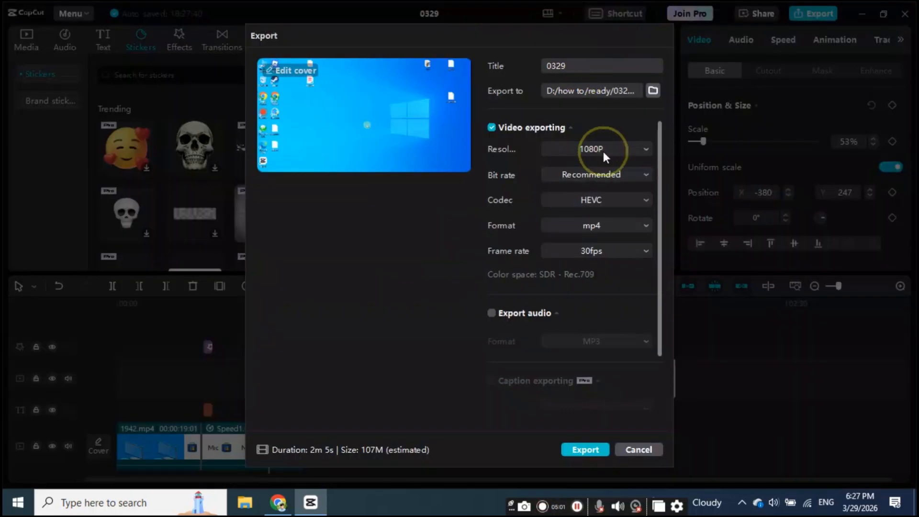
pyautogui.click(603, 151)
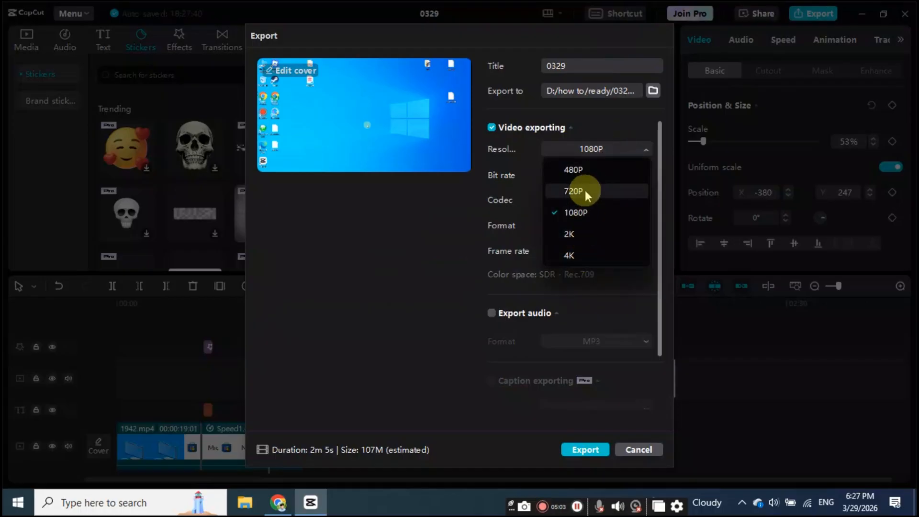
pyautogui.click(577, 254)
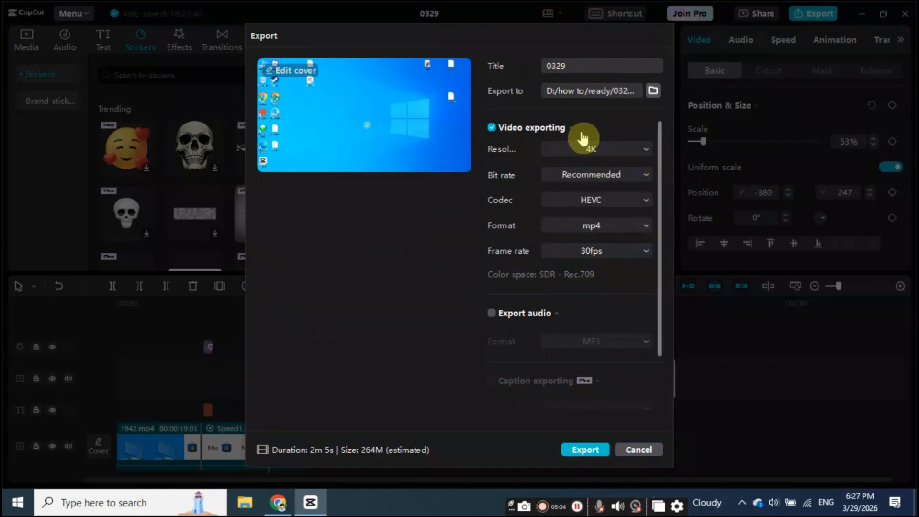
pyautogui.click(583, 450)
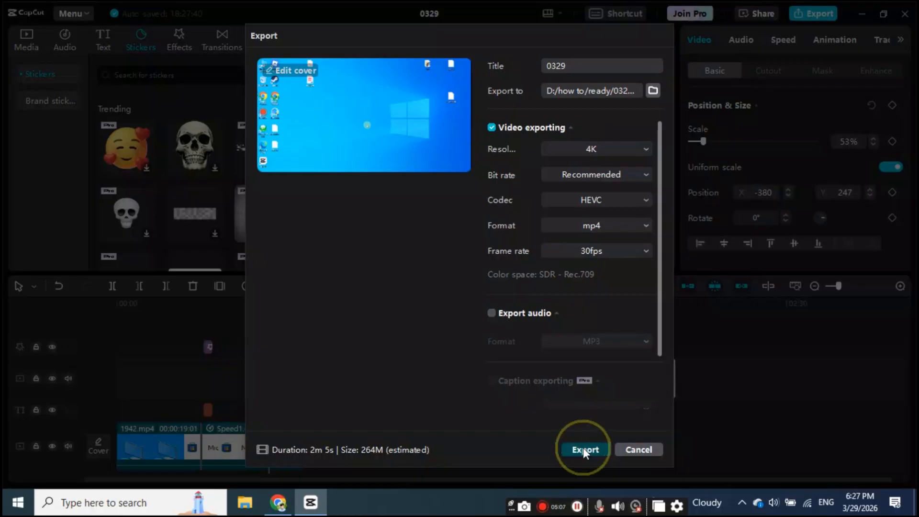